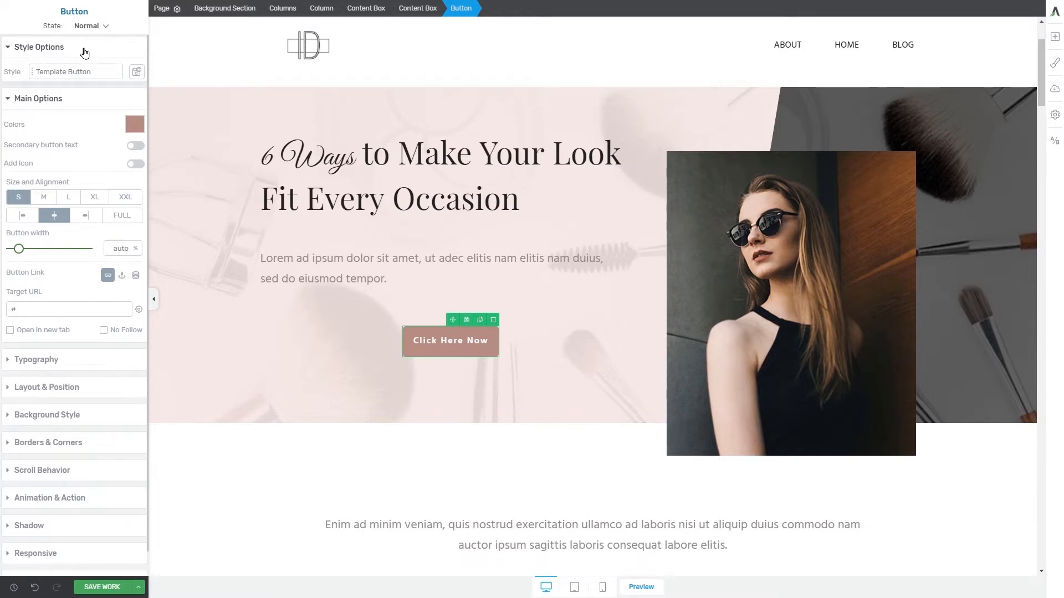
- Browse the default and saved button styles and apply the Ghost style to the hero button
{"action": "left_click", "coordinate": [66, 78]}
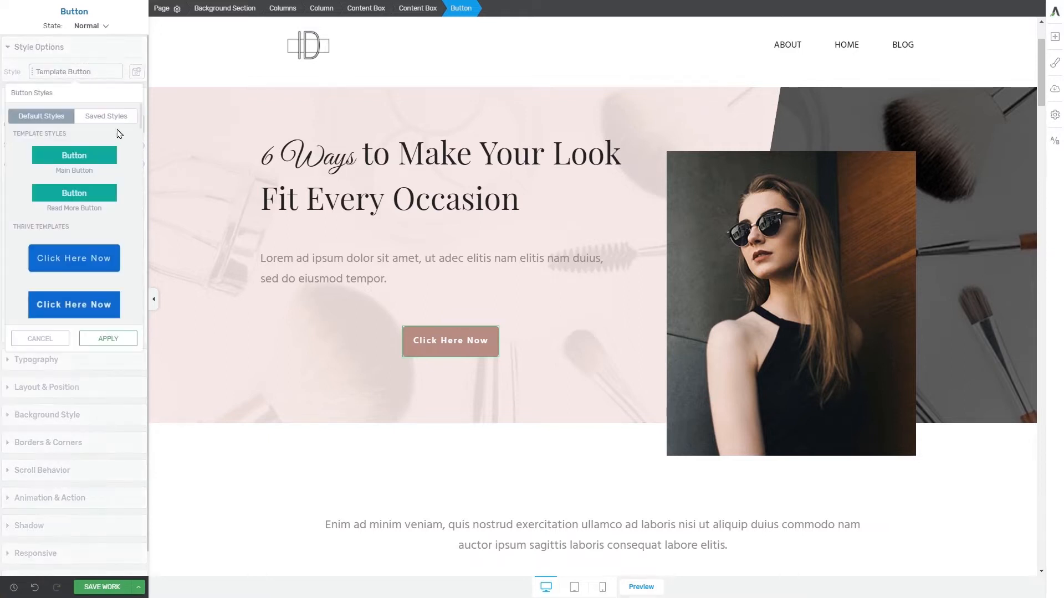
{"action": "scroll", "coordinate": [118, 134], "scroll_direction": "down", "scroll_amount": 4}
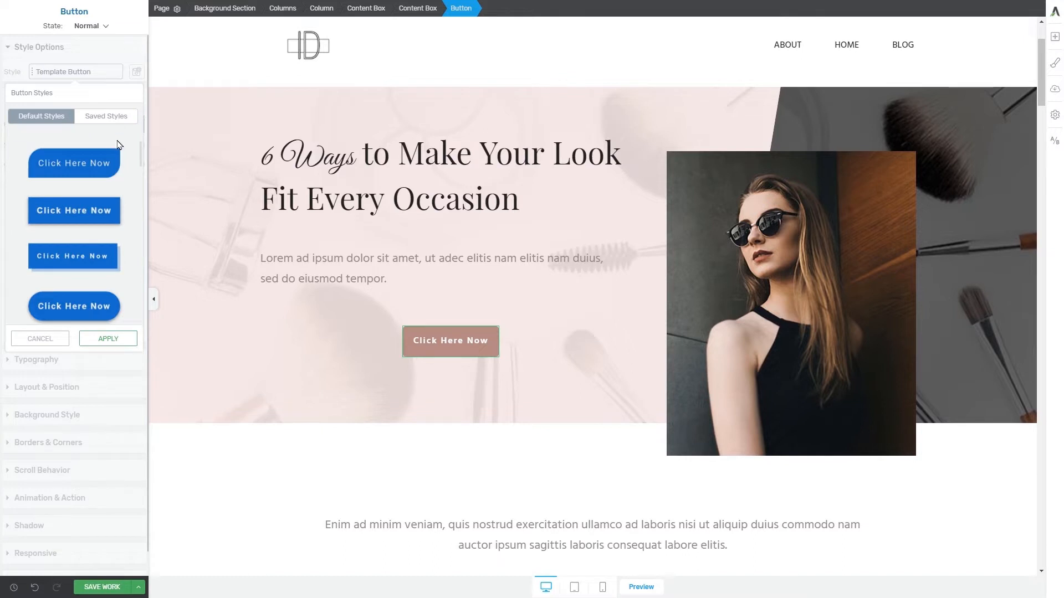
{"action": "scroll", "coordinate": [118, 145], "scroll_direction": "down", "scroll_amount": 1}
{"action": "scroll", "coordinate": [118, 145], "scroll_direction": "down", "scroll_amount": 1}
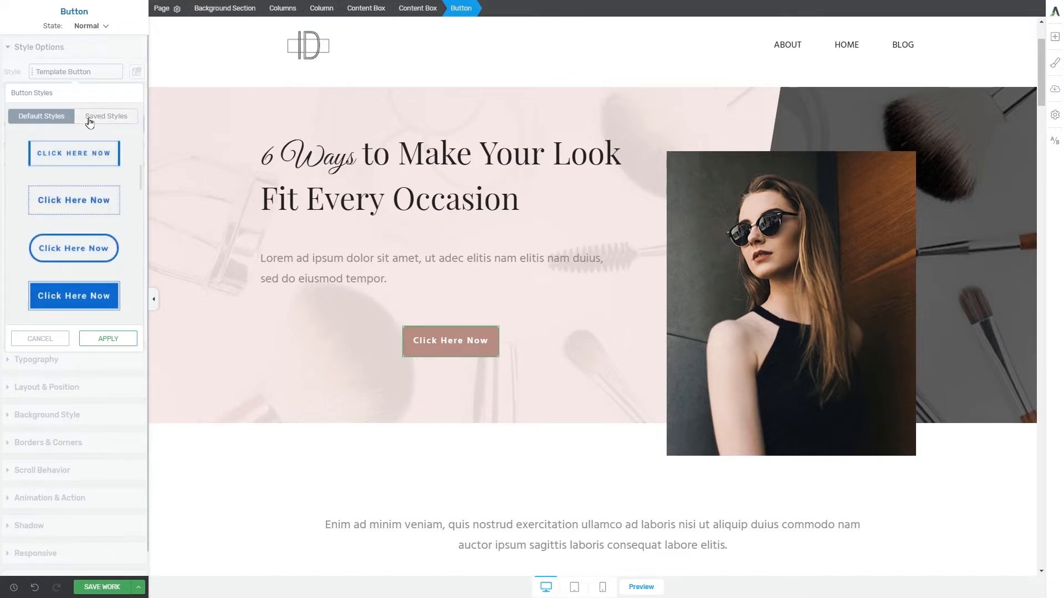
{"action": "left_click", "coordinate": [107, 123]}
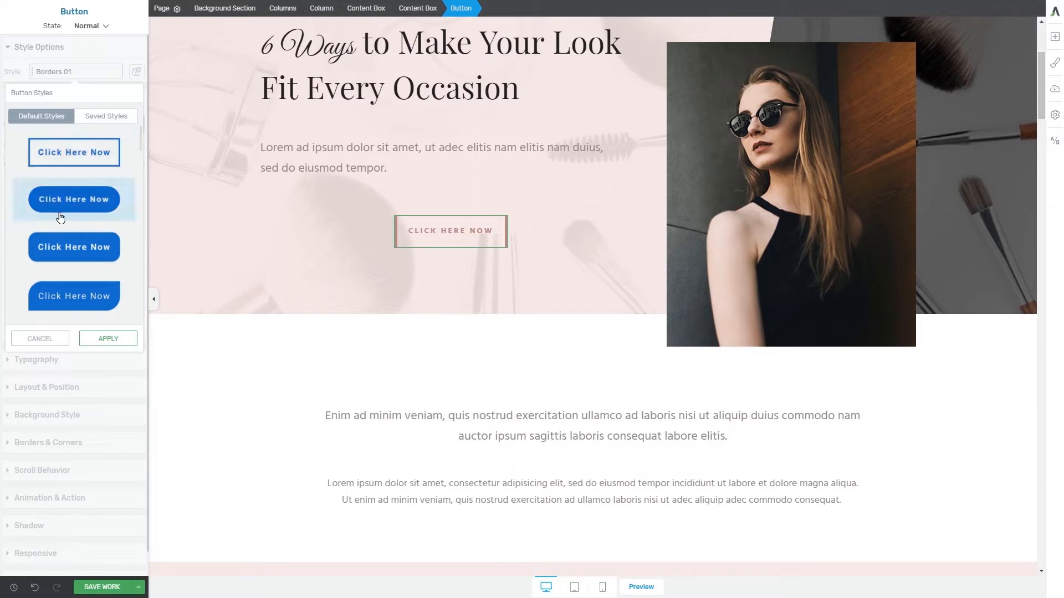
{"action": "left_click", "coordinate": [116, 339]}
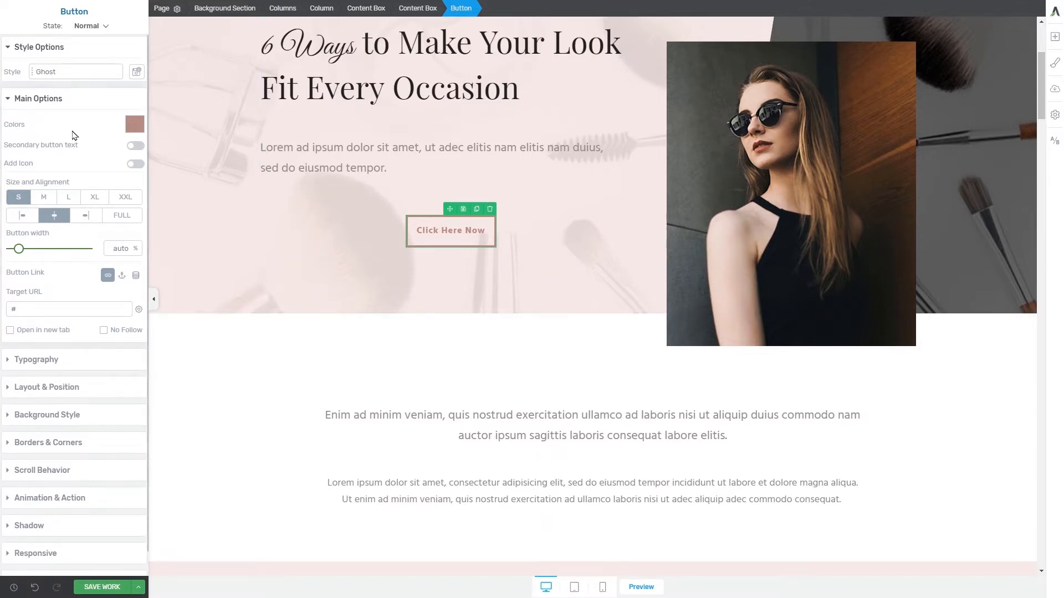
- Unlink the button's colour from the template colour and apply a dark orange-red (#aa3319)
{"action": "left_click", "coordinate": [135, 124]}
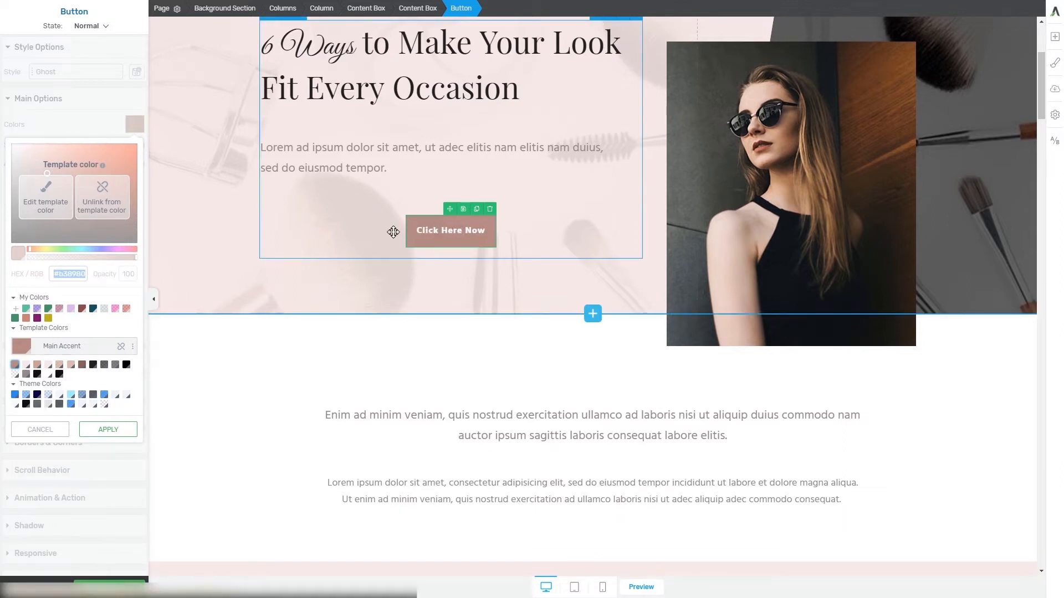
{"action": "left_click", "coordinate": [106, 207]}
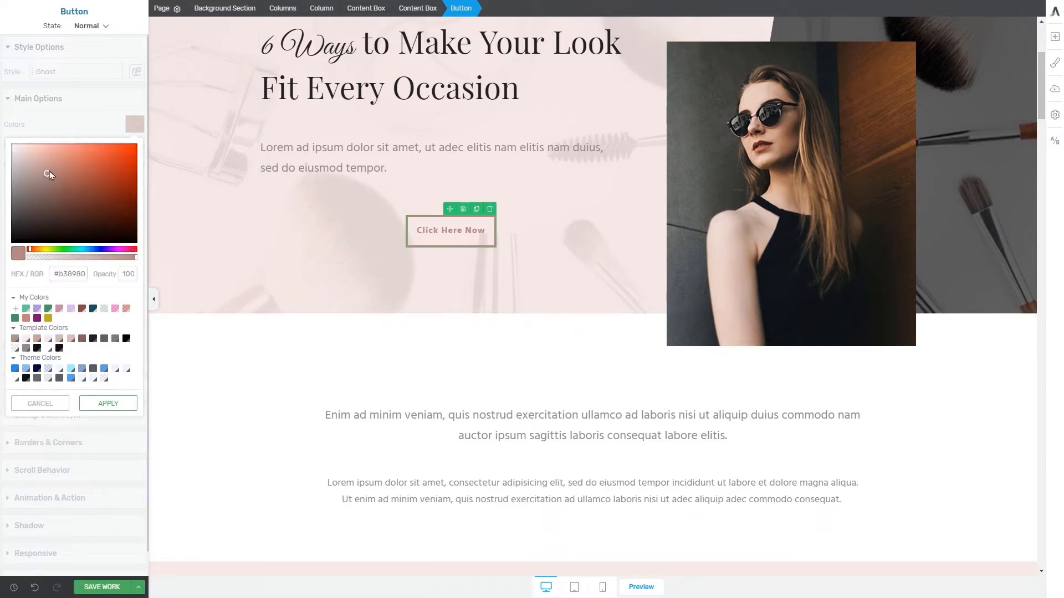
{"action": "left_click_drag", "start_coordinate": [48, 175], "coordinate": [118, 178]}
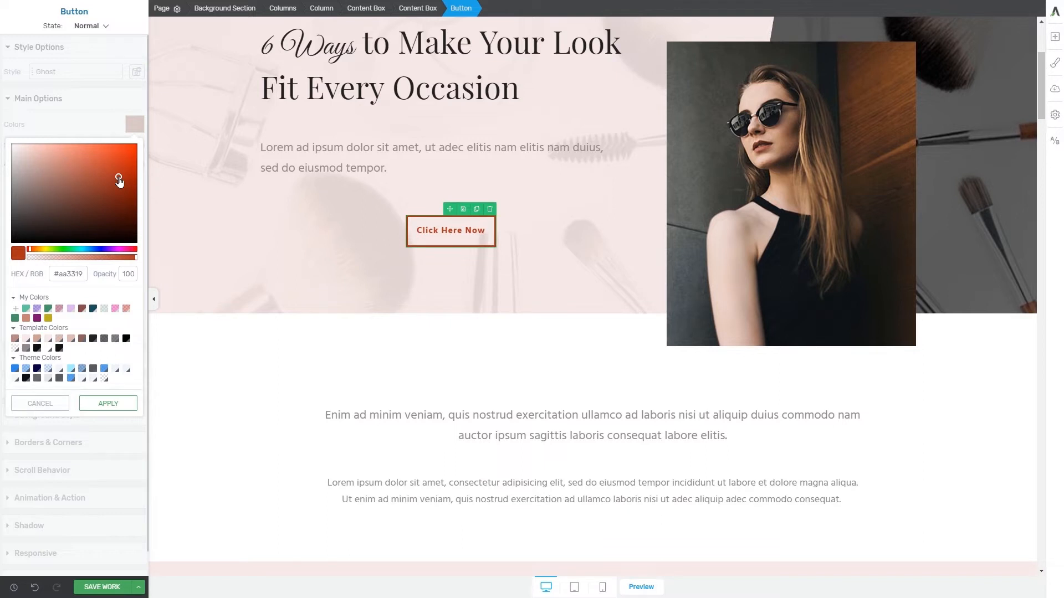
{"action": "left_click", "coordinate": [109, 405]}
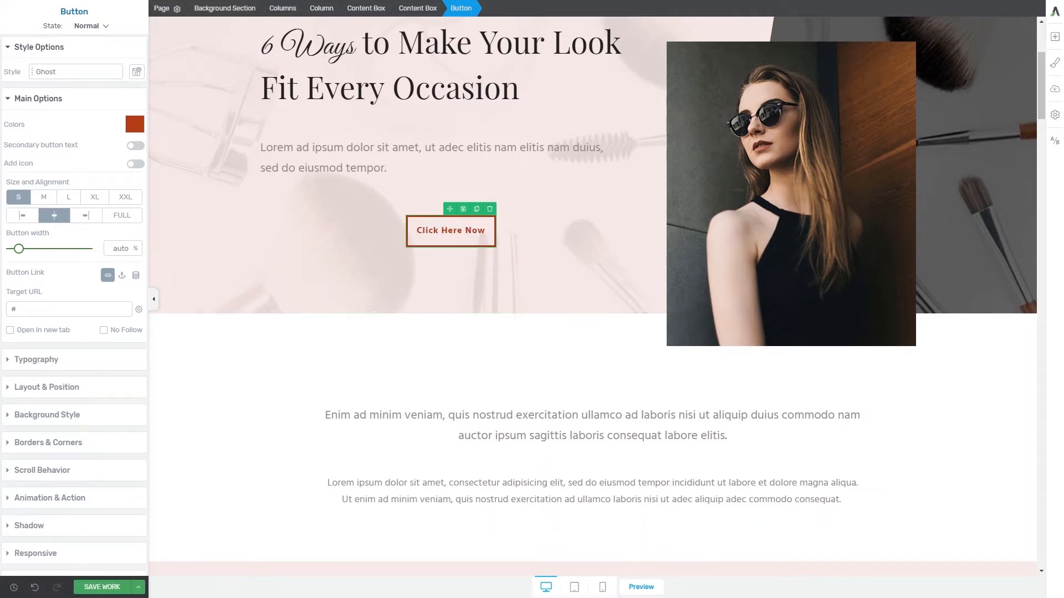
- Enable the secondary button text and add an icon on the left side, checking the icon's own options
{"action": "left_click", "coordinate": [137, 149]}
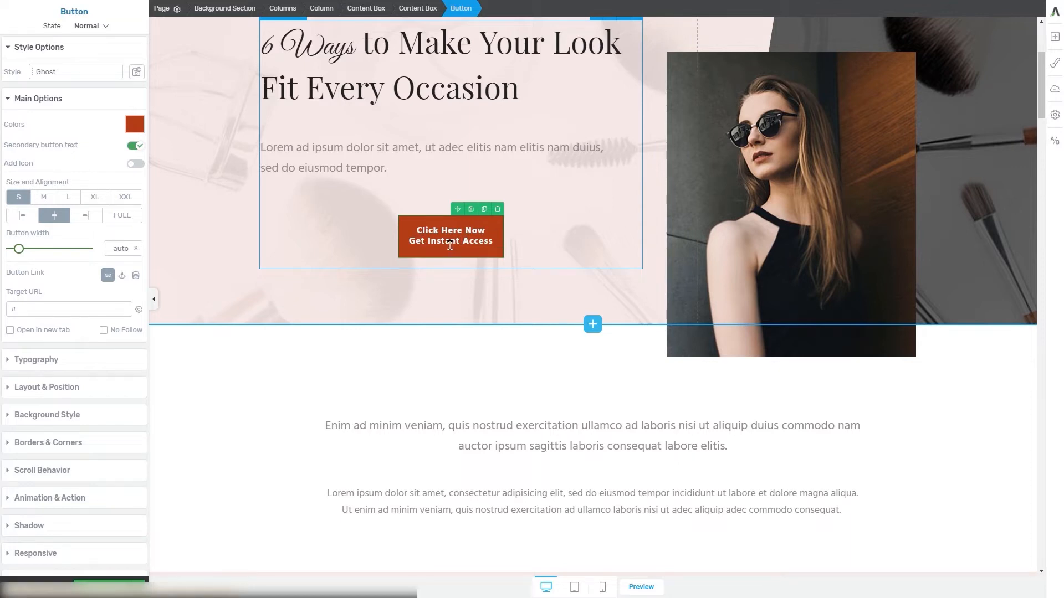
{"action": "left_click", "coordinate": [134, 165]}
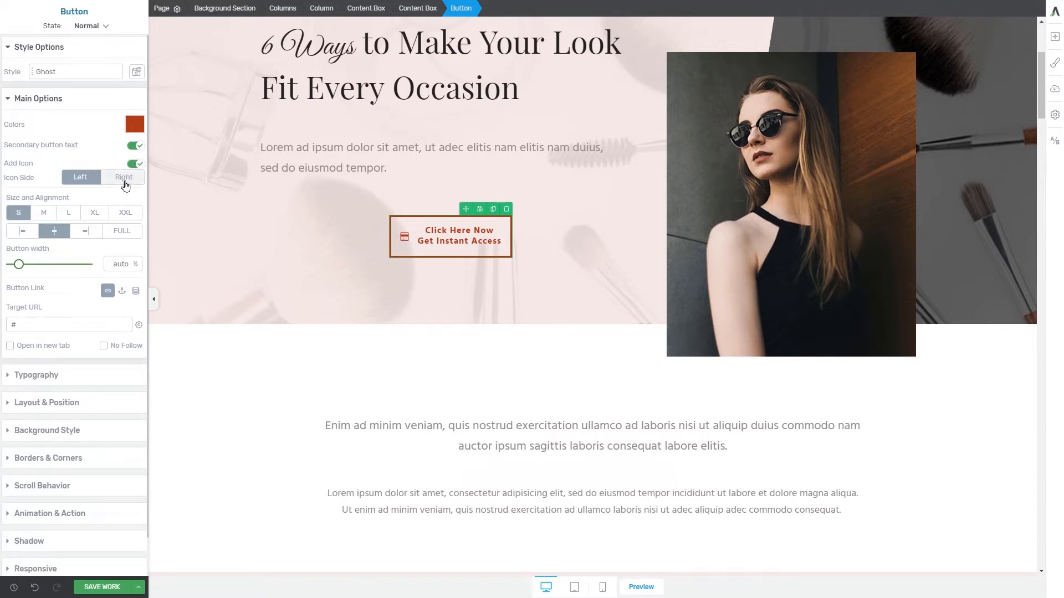
{"action": "left_click", "coordinate": [125, 182]}
{"action": "left_click", "coordinate": [67, 178]}
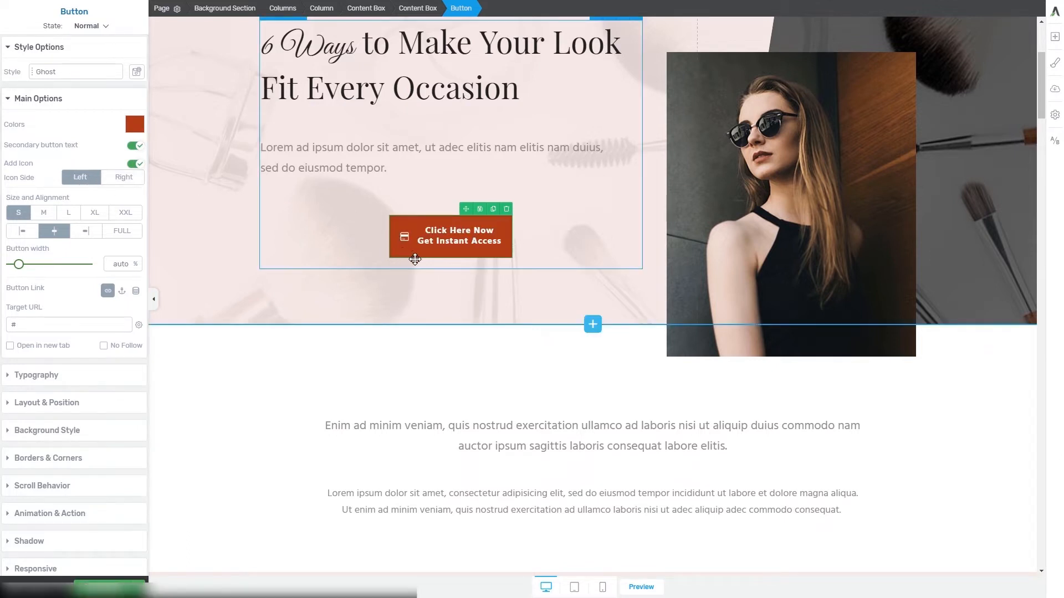
{"action": "left_click", "coordinate": [404, 239]}
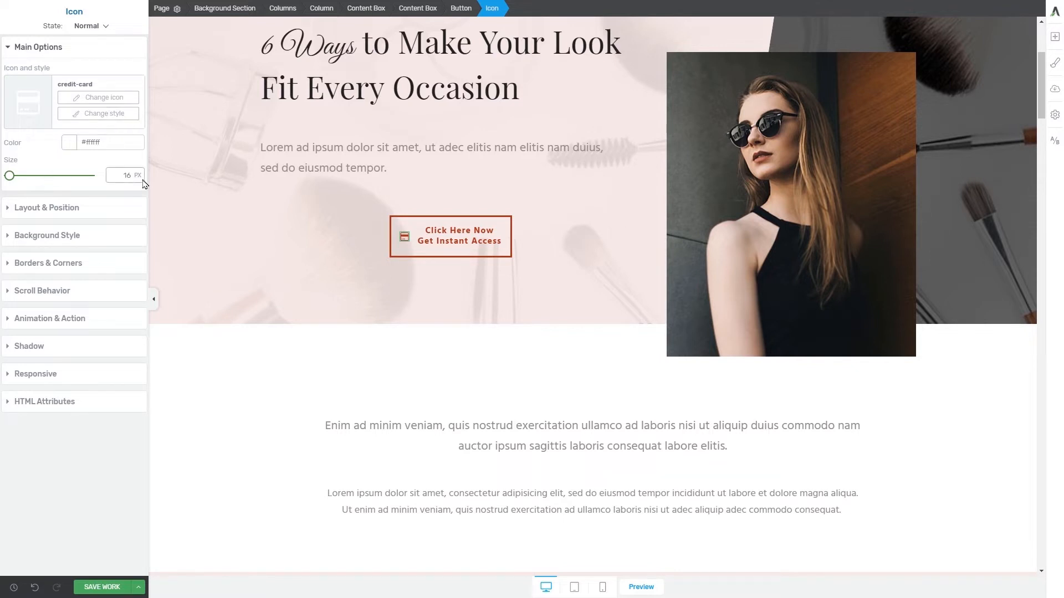
{"action": "left_click", "coordinate": [461, 11]}
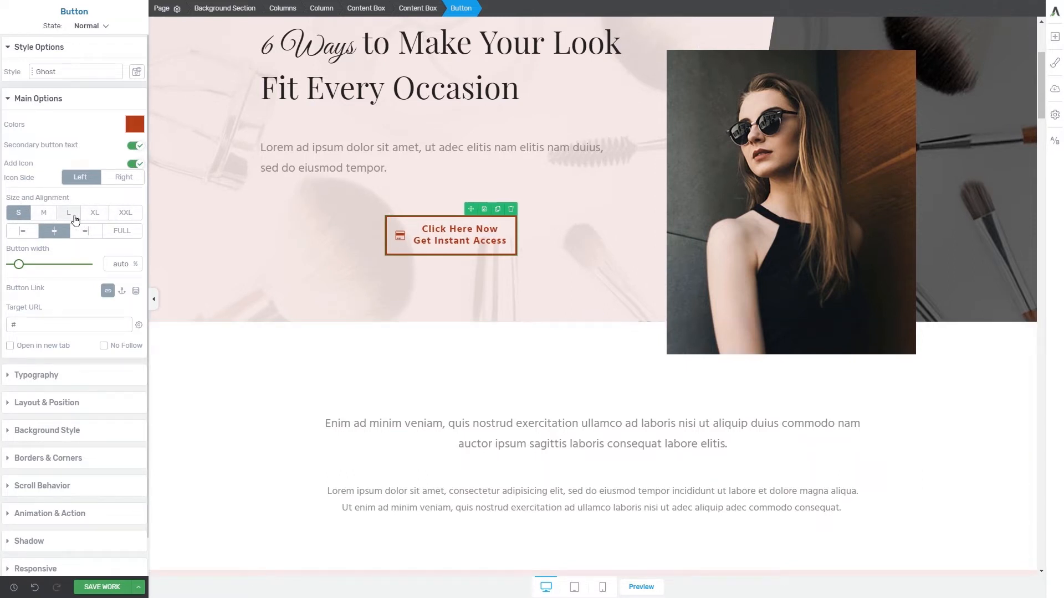
- Set the button to size M, centre-aligned after trying the other alignments, with a width of 350 px
{"action": "left_click", "coordinate": [49, 219]}
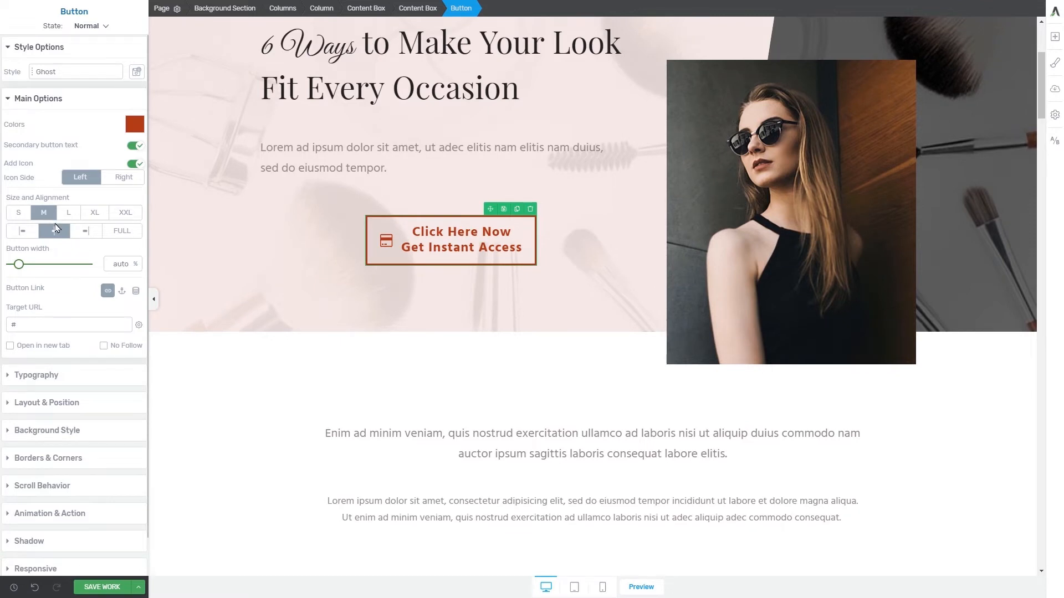
{"action": "left_click", "coordinate": [25, 232]}
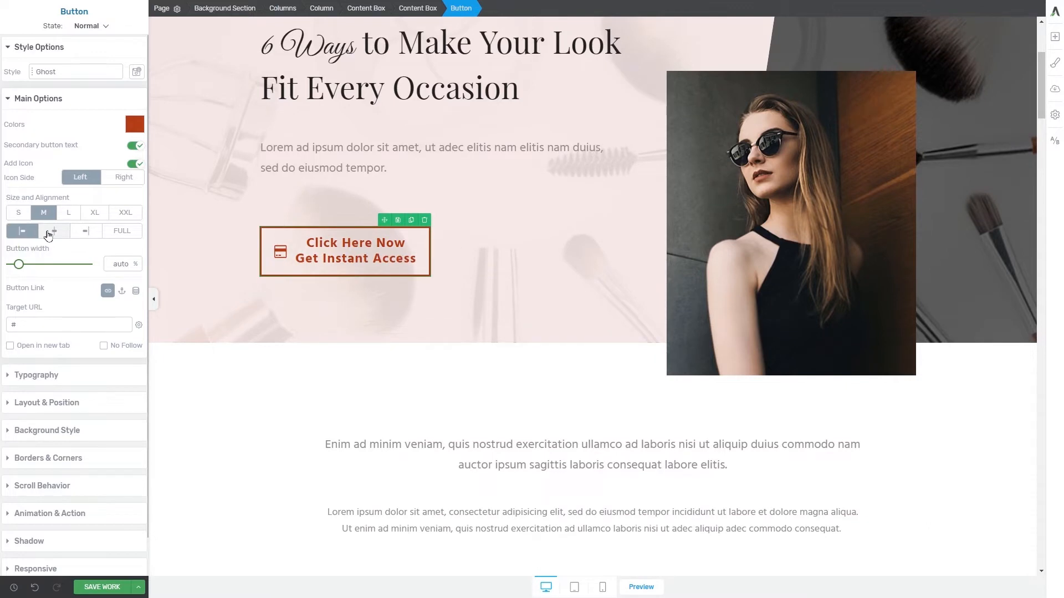
{"action": "left_click", "coordinate": [97, 235]}
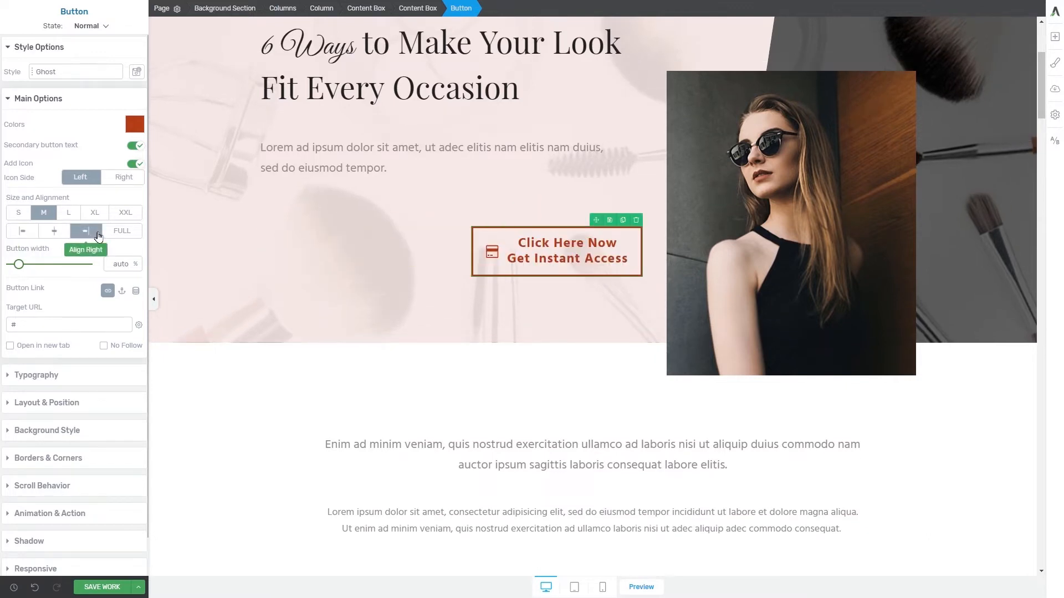
{"action": "left_click", "coordinate": [128, 236]}
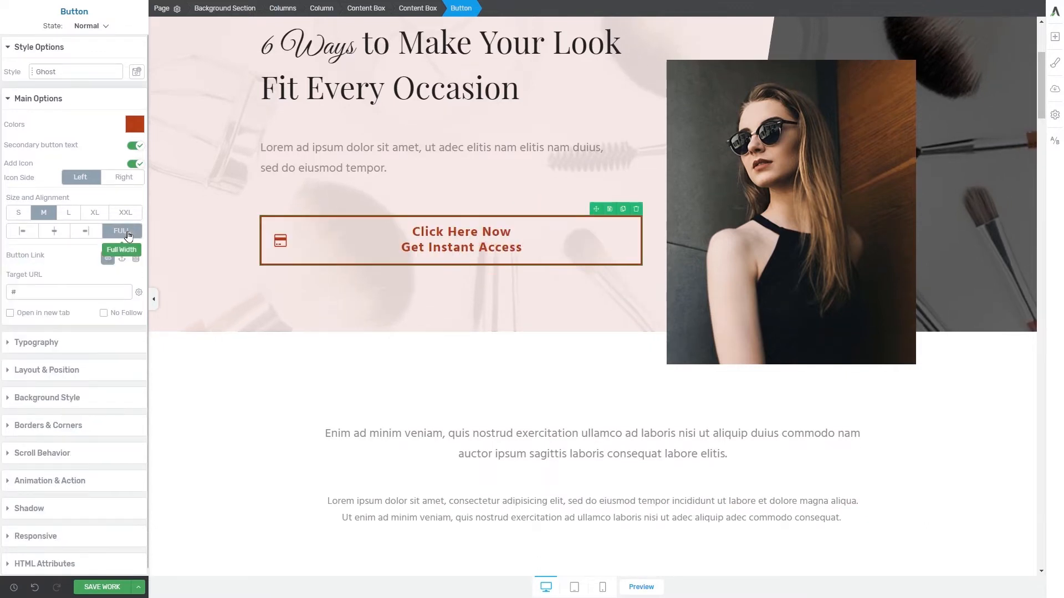
{"action": "left_click", "coordinate": [54, 230]}
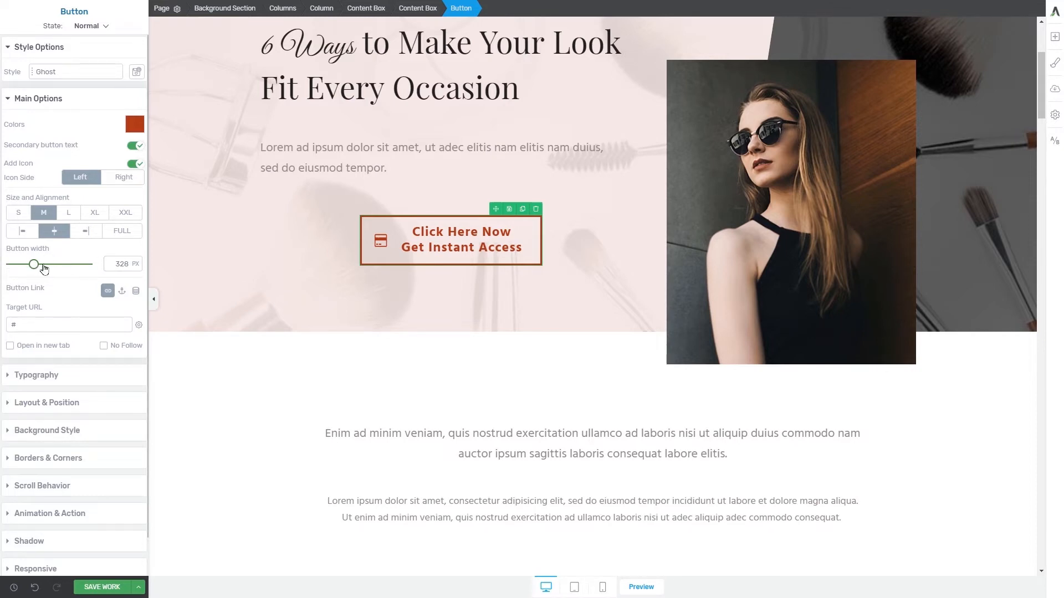
{"action": "mouse_move", "coordinate": [34, 270]}
{"action": "left_mouse_down"}
{"action": "mouse_move", "coordinate": [52, 268]}
{"action": "mouse_move", "coordinate": [31, 267]}
{"action": "left_mouse_up"}
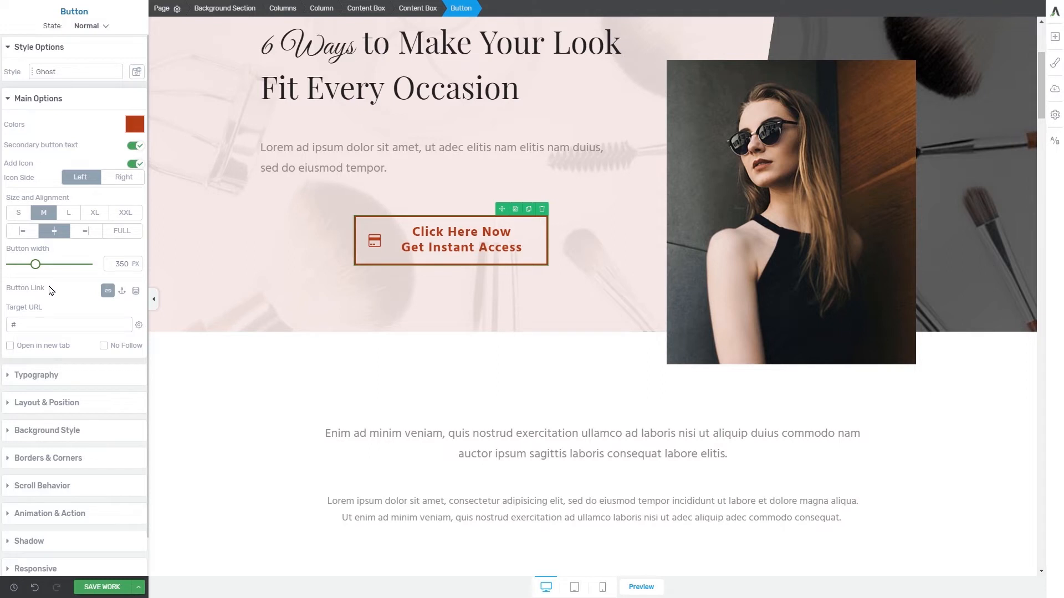
- Link the button to the Tutorials Page by searching for "Tutori" as its target URL
{"action": "left_click", "coordinate": [108, 292]}
{"action": "left_click", "coordinate": [61, 329]}
{"action": "type", "text": "Tutori"}
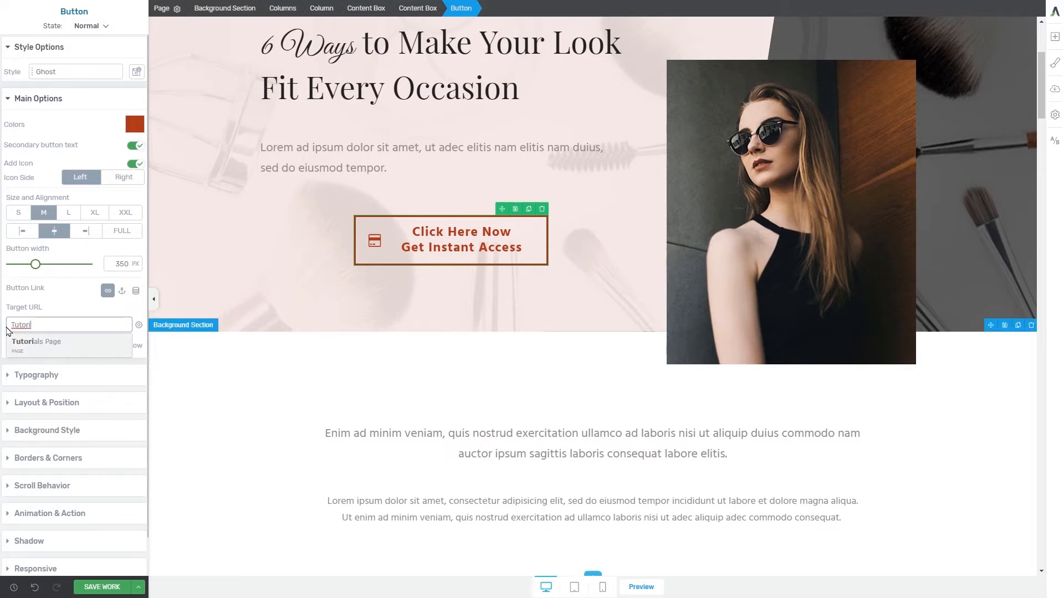
{"action": "left_click", "coordinate": [45, 348]}
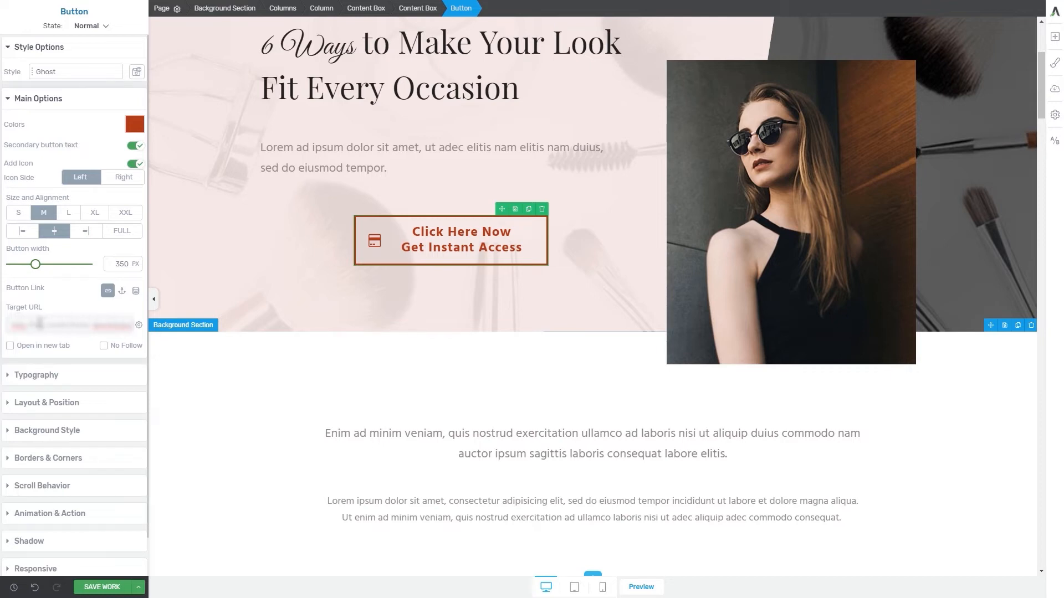
- Include Thrive Apprentice Lesson content in the link search results and make the button link open in a new tab
{"action": "left_click", "coordinate": [139, 327]}
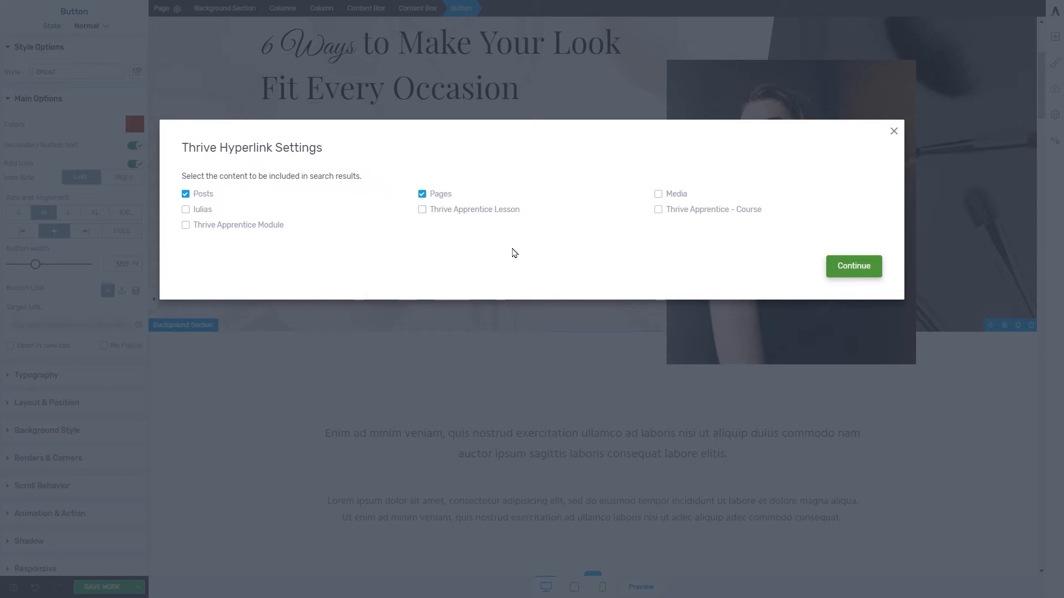
{"action": "left_click", "coordinate": [423, 212]}
{"action": "left_click", "coordinate": [865, 267]}
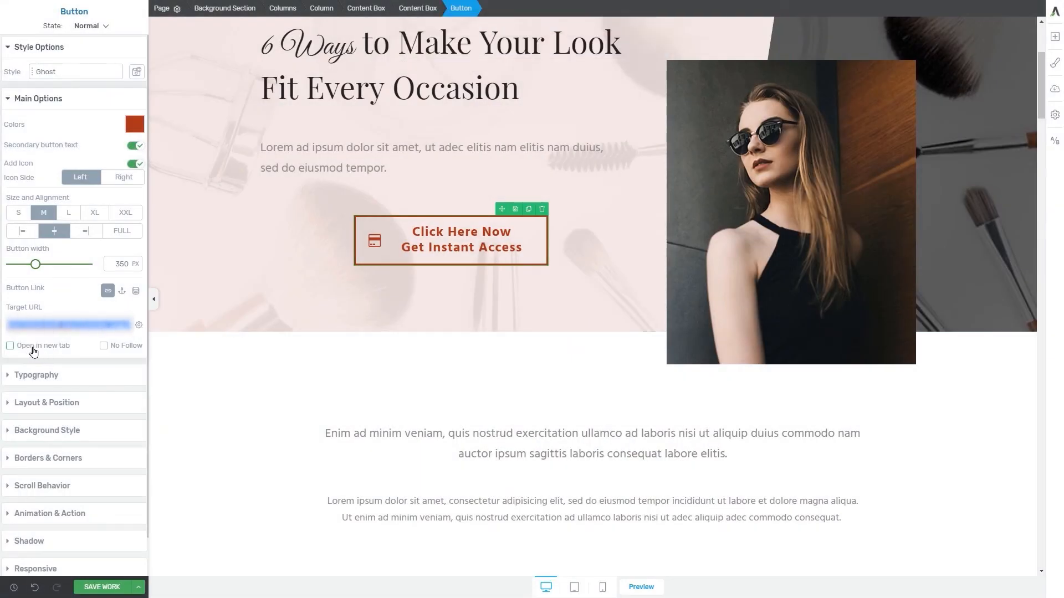
{"action": "left_click", "coordinate": [11, 347]}
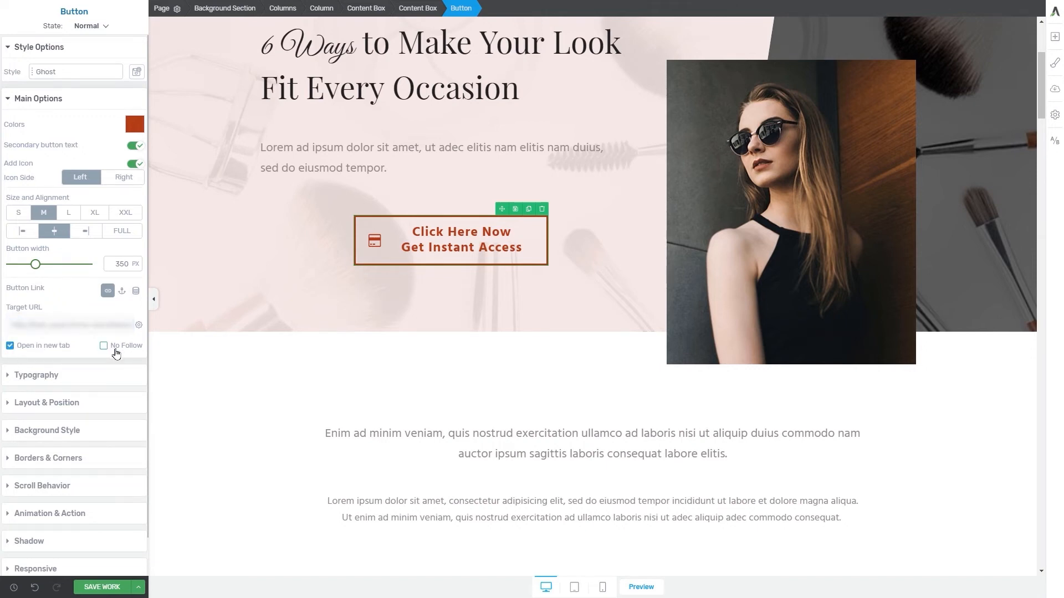
- Change the button link to a jumplink targeting the first "A HEADLINE POINTING OUT GREAT ADVANTAGES" text element
{"action": "left_click", "coordinate": [122, 292]}
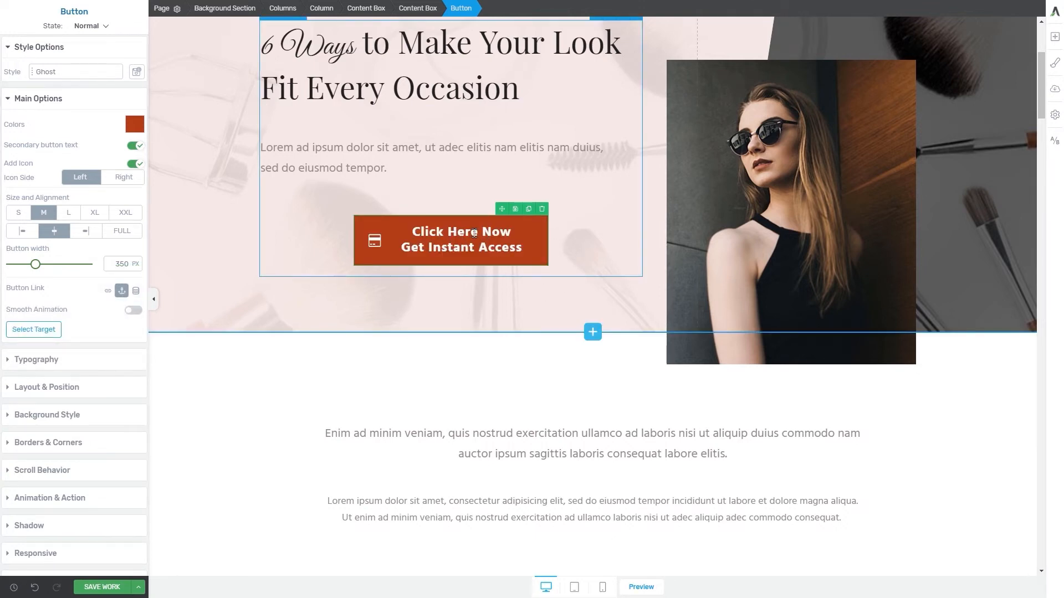
{"action": "scroll", "coordinate": [435, 369], "scroll_direction": "down", "scroll_amount": 5}
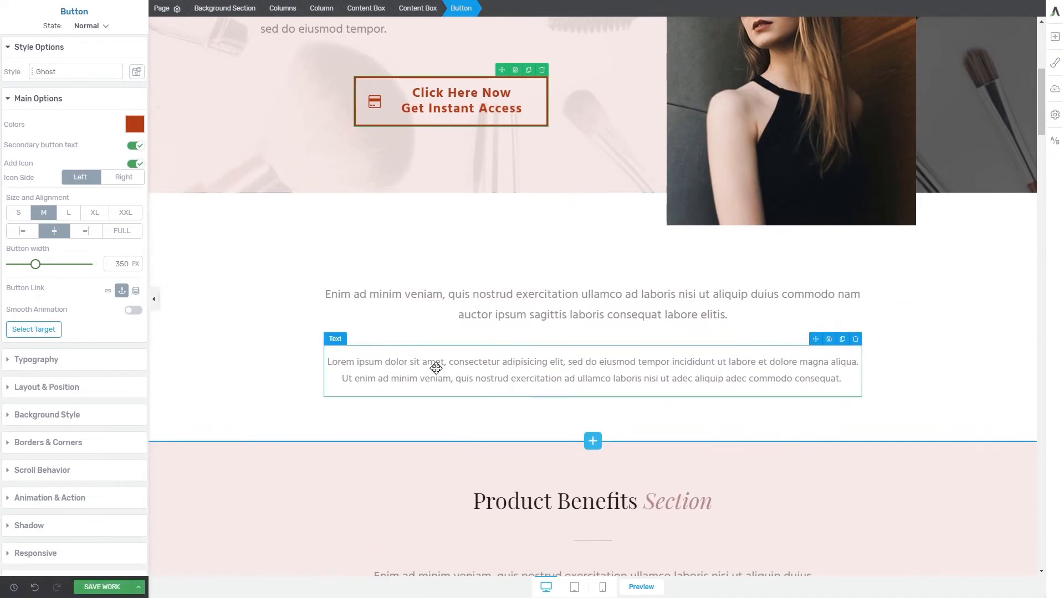
{"action": "scroll", "coordinate": [433, 366], "scroll_direction": "down", "scroll_amount": 5}
{"action": "scroll", "coordinate": [432, 344], "scroll_direction": "down", "scroll_amount": 3}
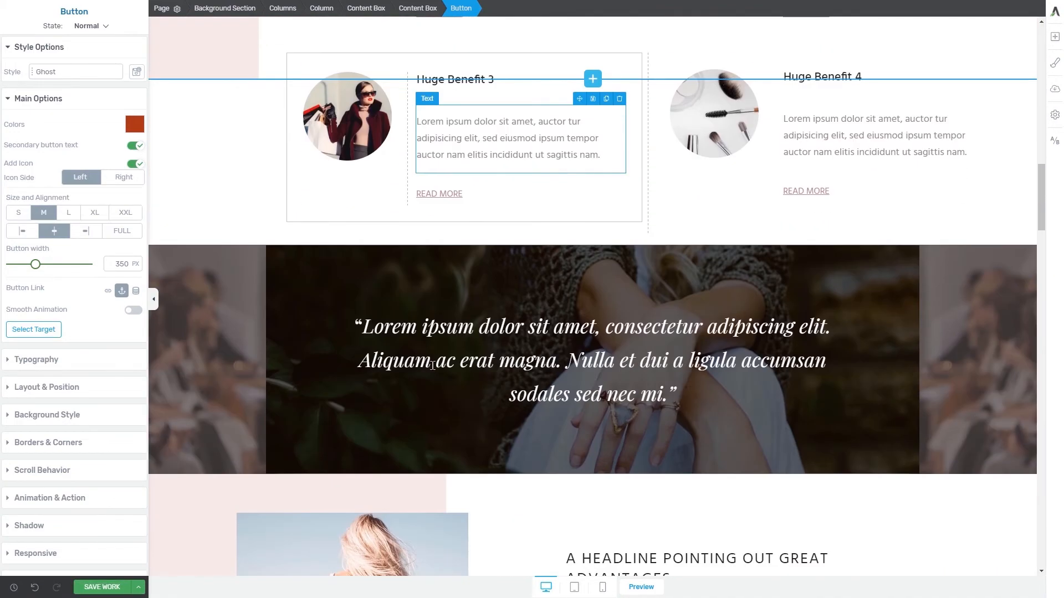
{"action": "left_click", "coordinate": [24, 330]}
{"action": "scroll", "coordinate": [511, 281], "scroll_direction": "down", "scroll_amount": 8}
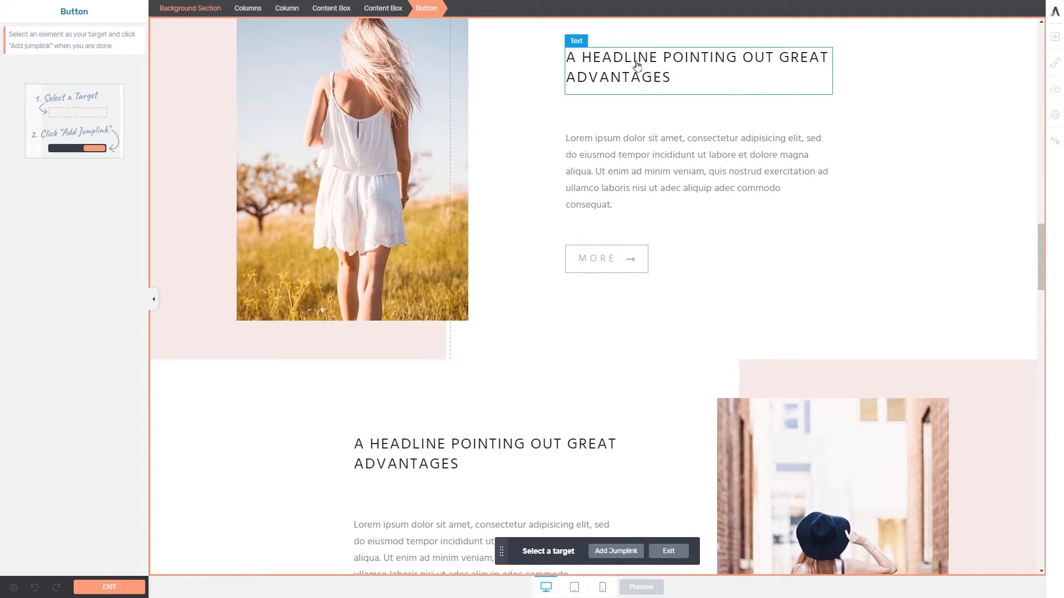
{"action": "left_click", "coordinate": [693, 76]}
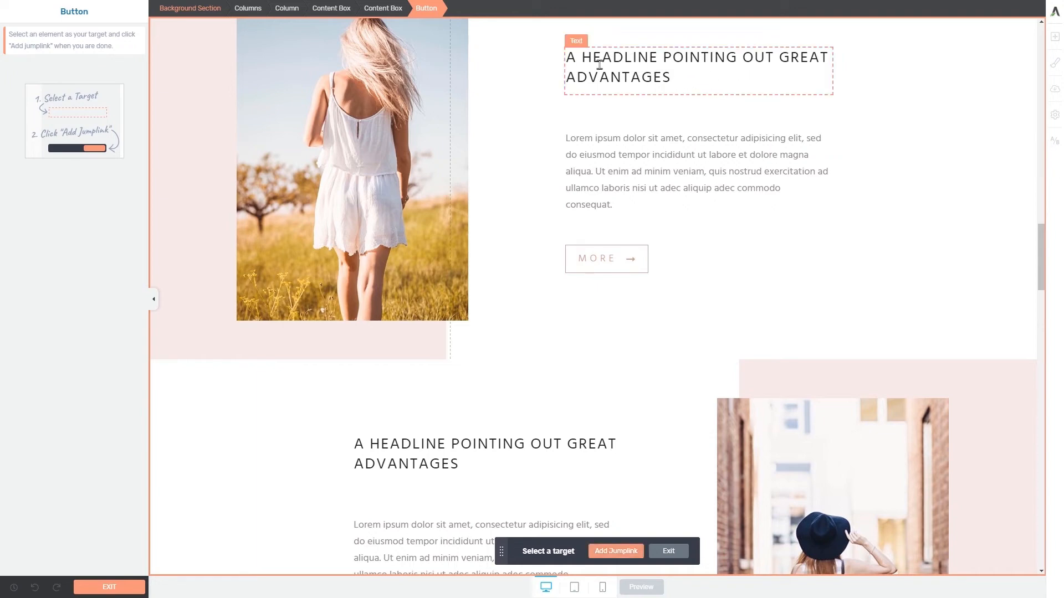
{"action": "left_click", "coordinate": [626, 550]}
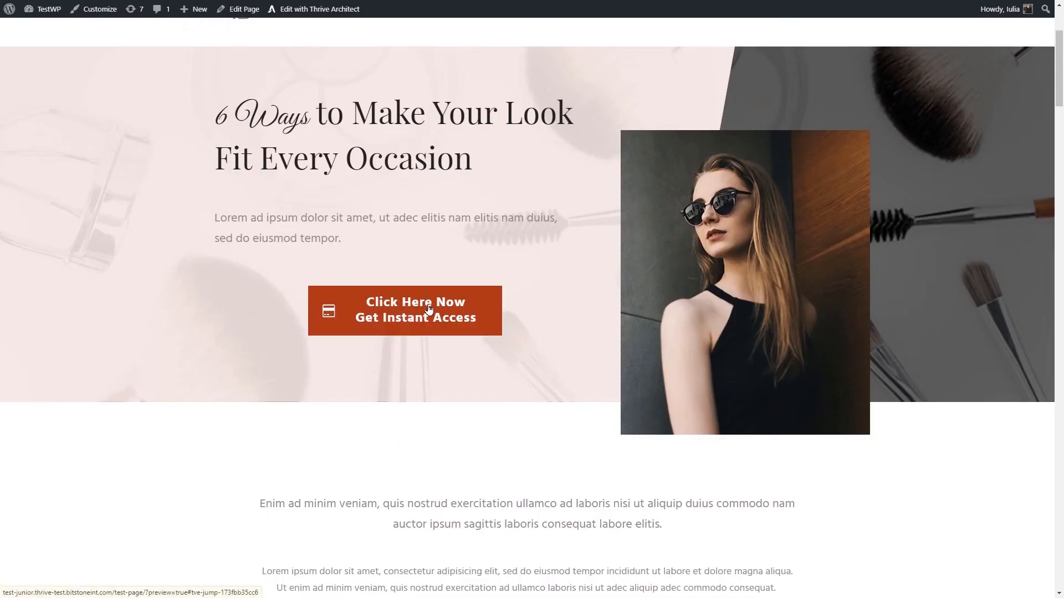
- Test the button's jumplink in the page preview and turn on Smooth Animation for it
{"action": "left_click", "coordinate": [427, 309]}
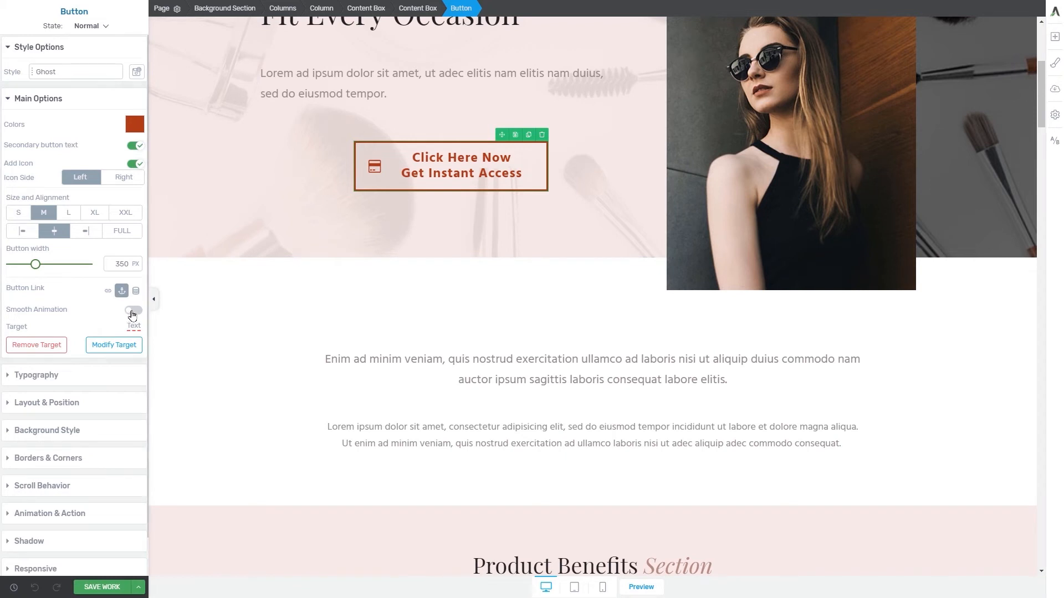
{"action": "left_click", "coordinate": [133, 312]}
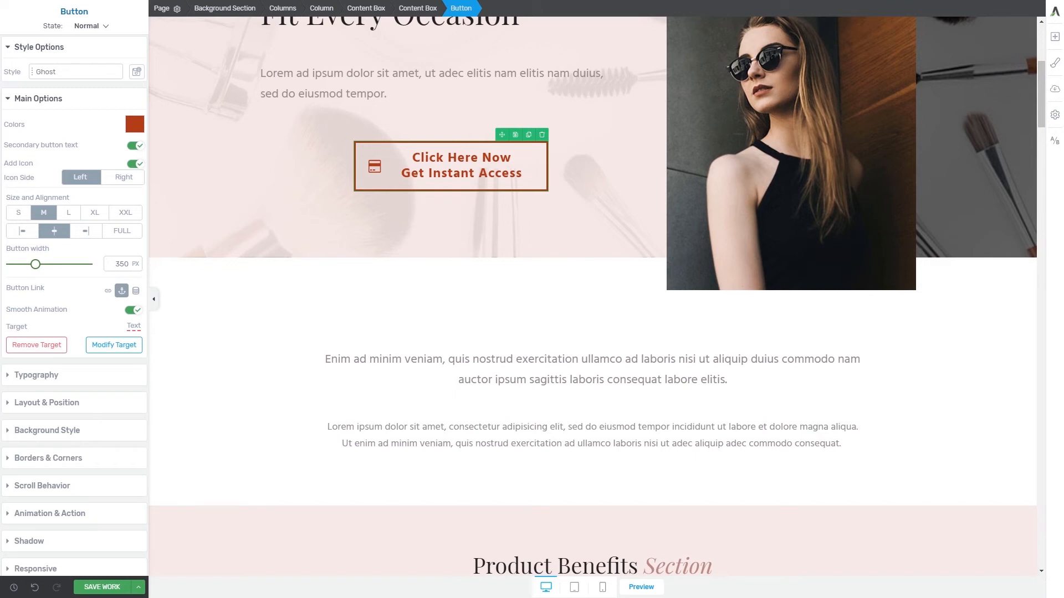
- Change the button link to a dynamic link from Global Fields and choose Disclaimer as its destination
{"action": "left_click", "coordinate": [135, 291]}
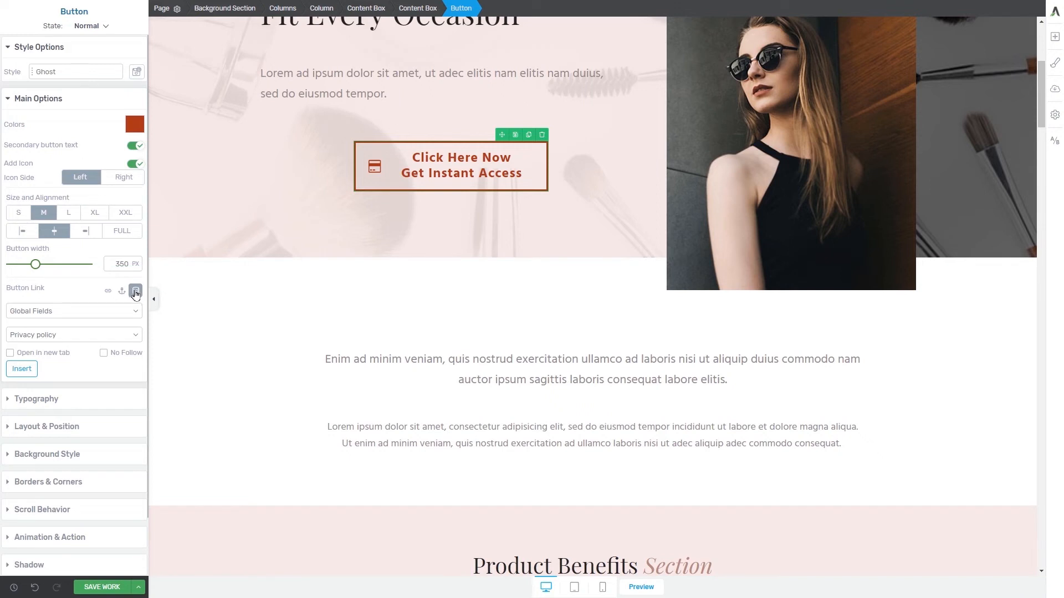
{"action": "left_click", "coordinate": [49, 314]}
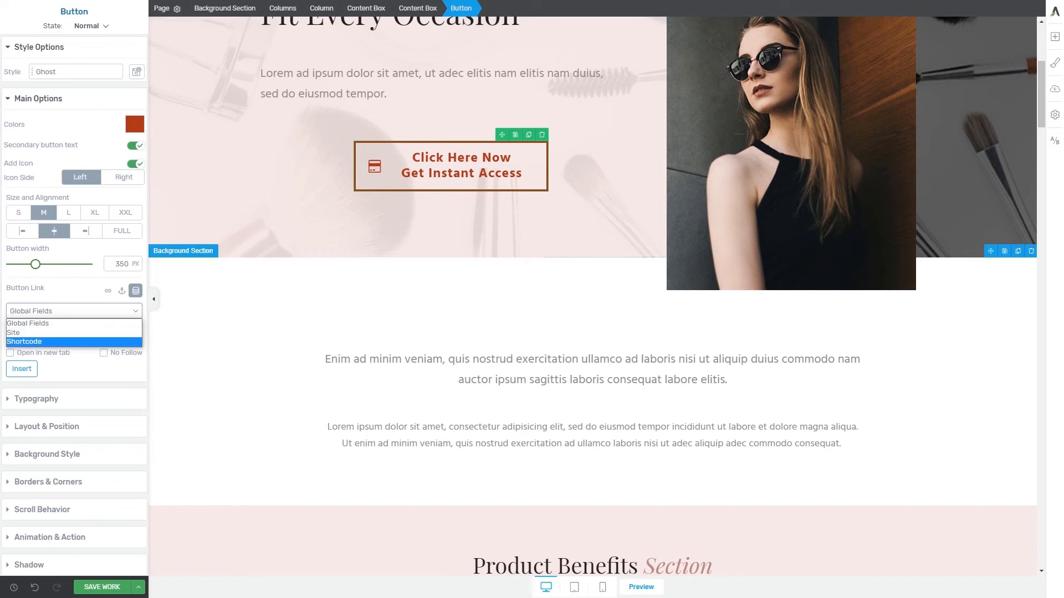
{"action": "left_click", "coordinate": [34, 326]}
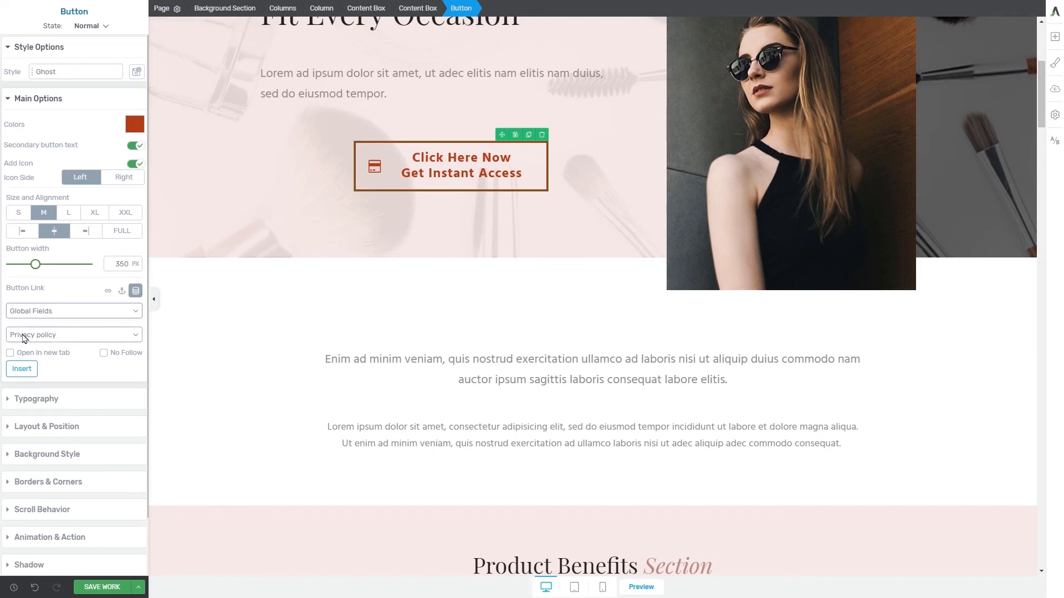
{"action": "left_click", "coordinate": [76, 339]}
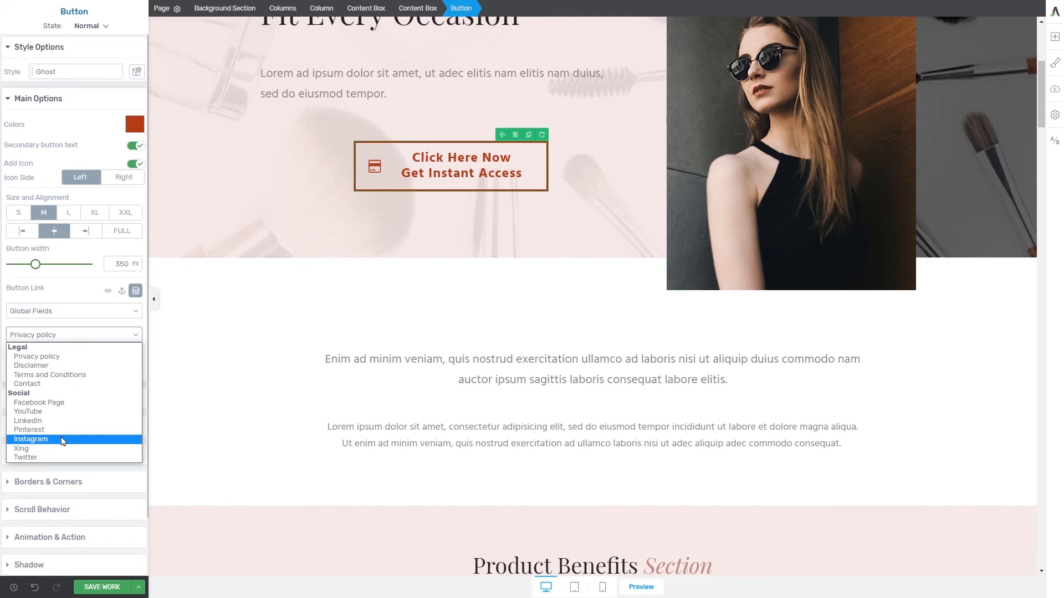
{"action": "left_click", "coordinate": [31, 366]}
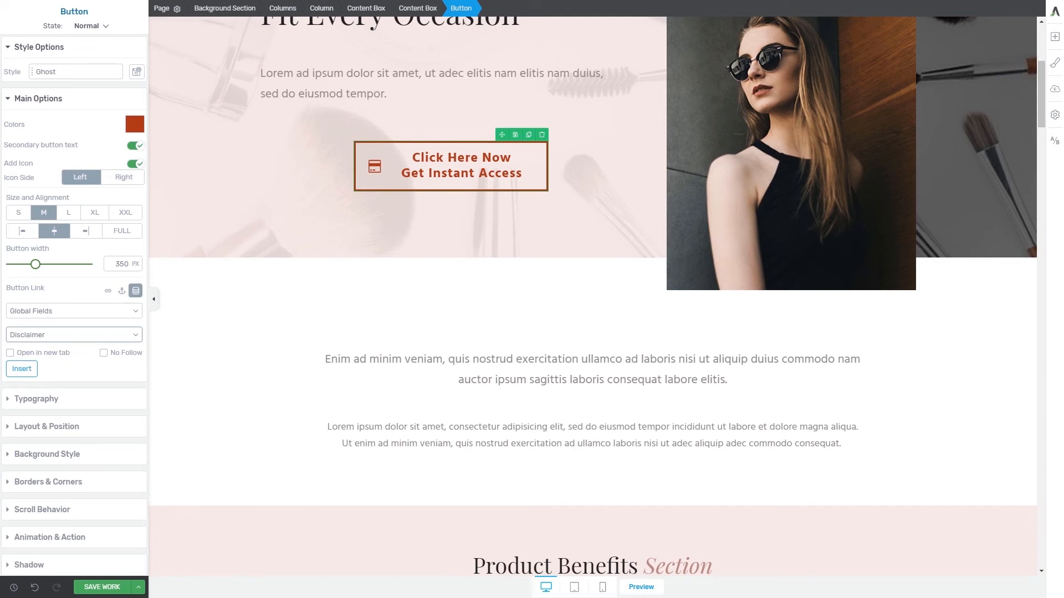
- Try the Site source for the button's dynamic link, with Homepage as the destination
{"action": "left_click", "coordinate": [64, 311]}
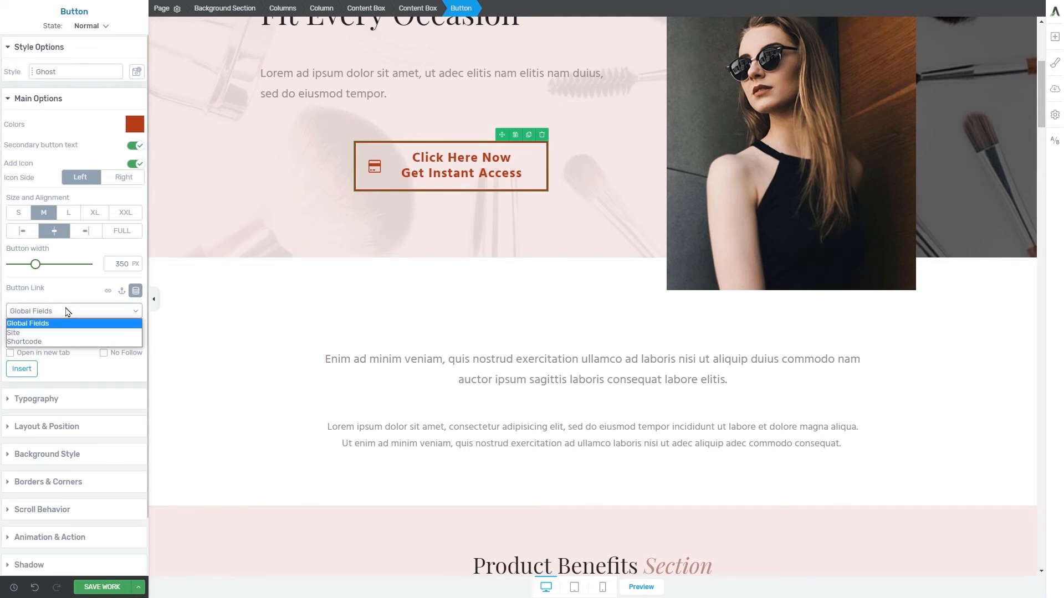
{"action": "left_click", "coordinate": [33, 333]}
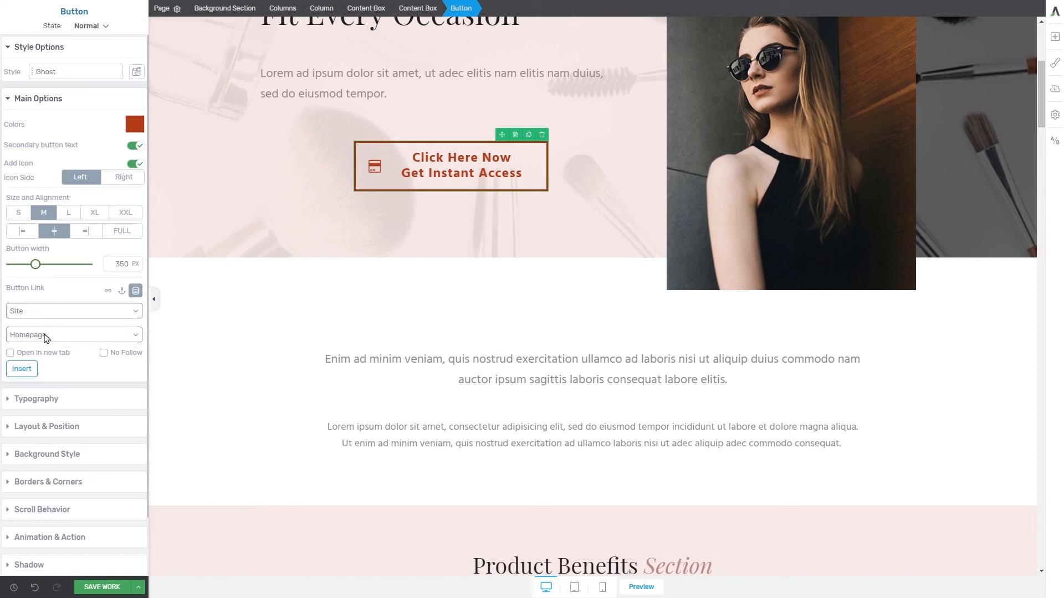
{"action": "left_click", "coordinate": [46, 335]}
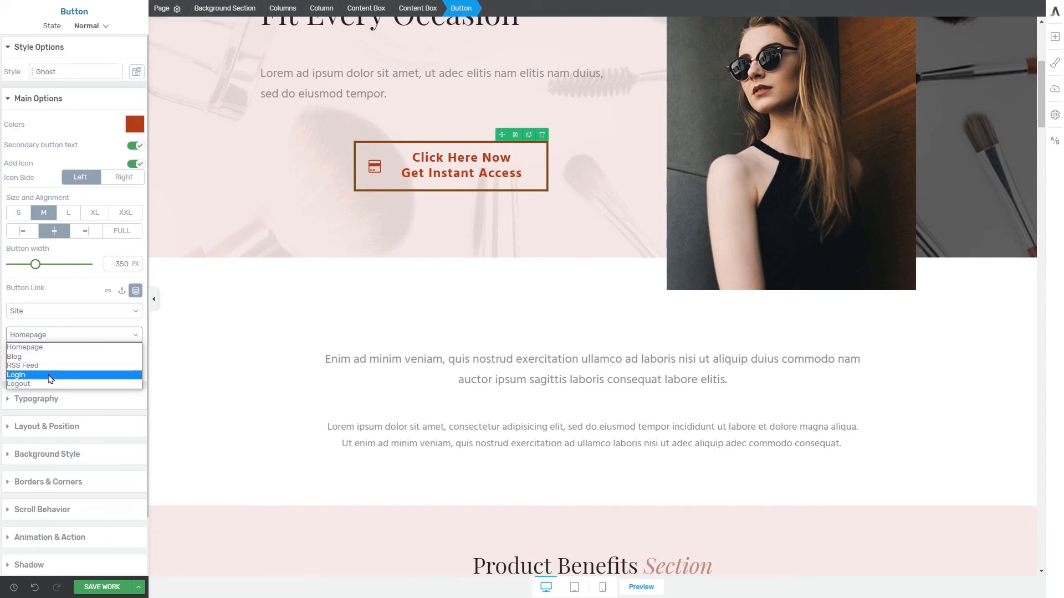
{"action": "left_click", "coordinate": [46, 347]}
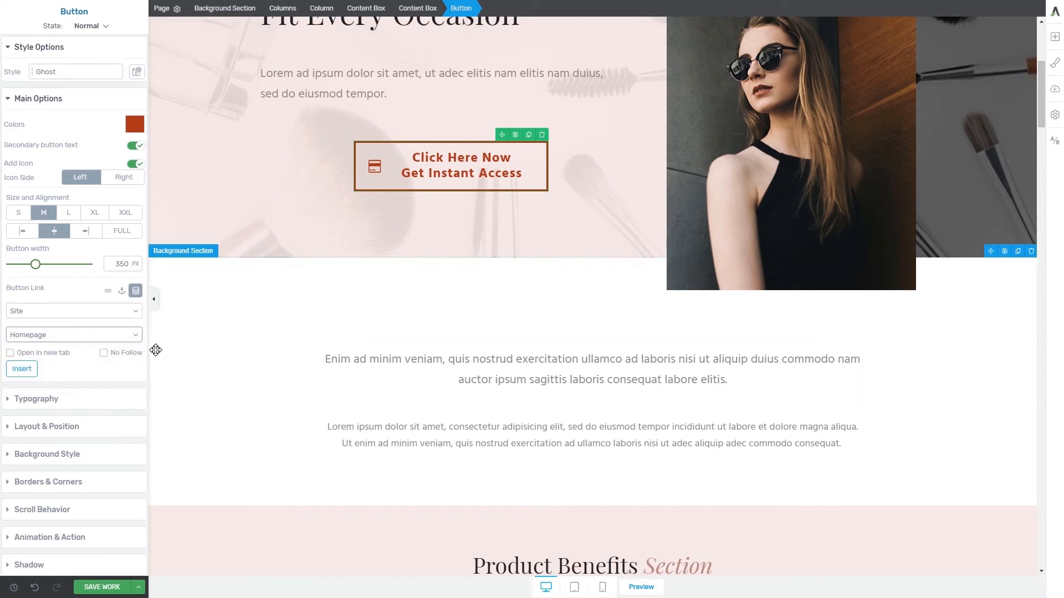
- Insert the Global Fields Privacy policy as the button's dynamic link, set to open in a new tab
{"action": "left_click", "coordinate": [56, 312]}
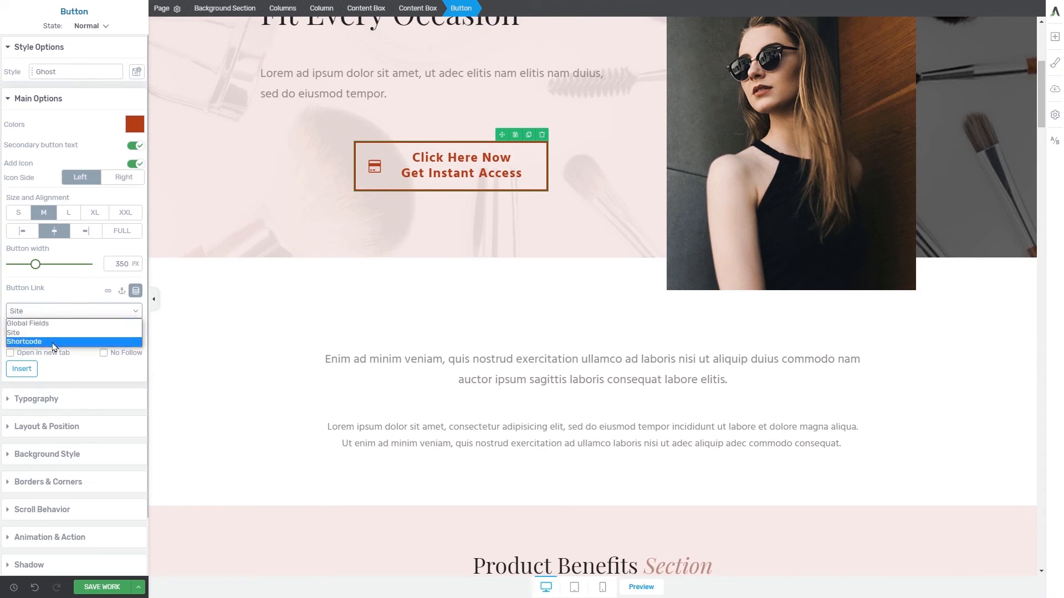
{"action": "left_click", "coordinate": [17, 340]}
{"action": "left_click", "coordinate": [113, 338]}
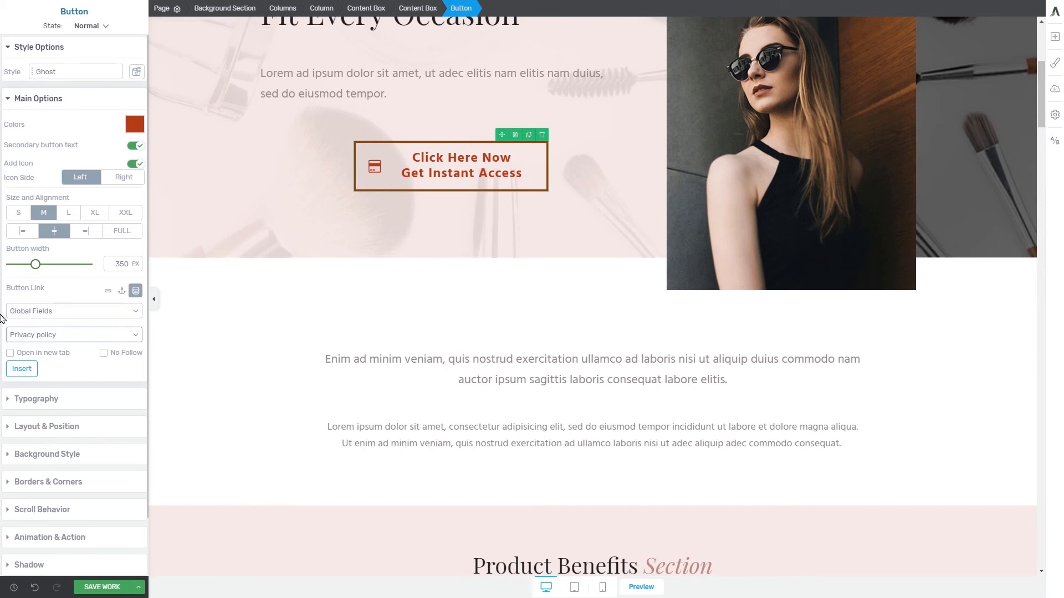
{"action": "left_click", "coordinate": [10, 353]}
{"action": "left_click", "coordinate": [22, 368]}
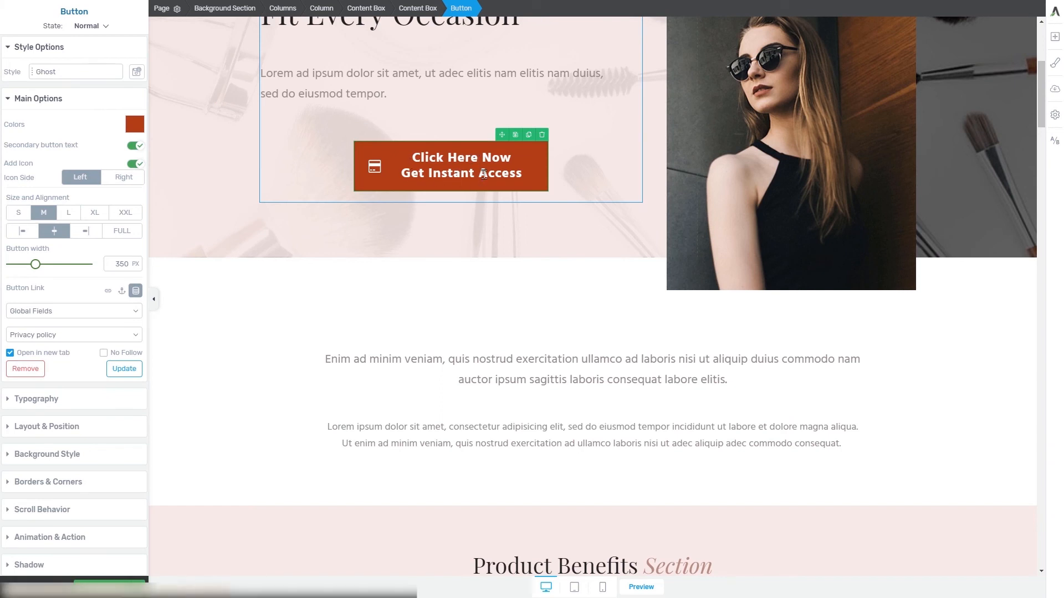
- Examine the button's Hover state settings, including Borders & Corners, and return it to the Normal state
{"action": "left_click", "coordinate": [439, 161]}
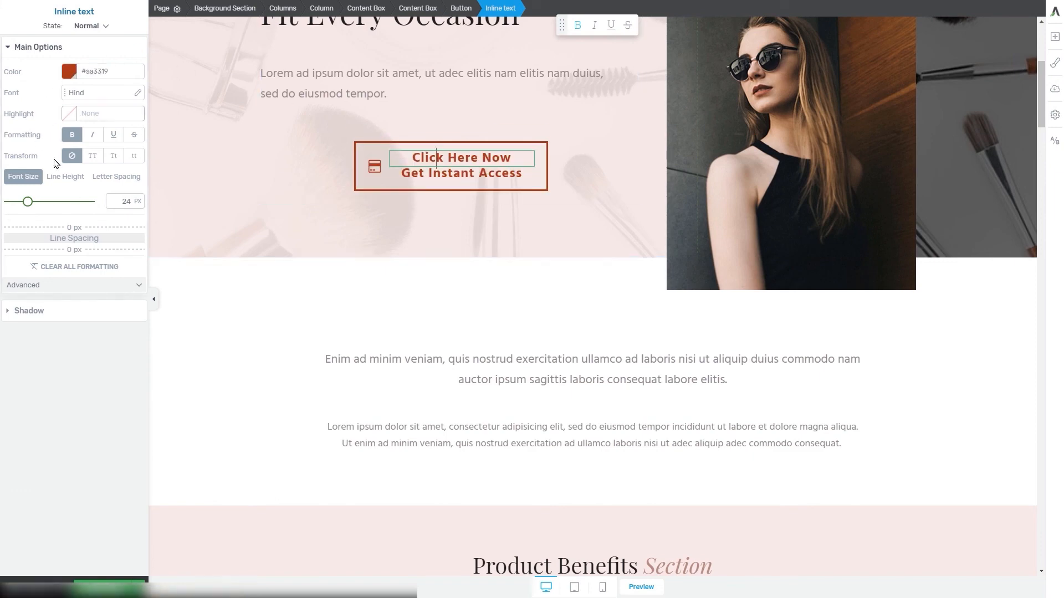
{"action": "left_click", "coordinate": [461, 8]}
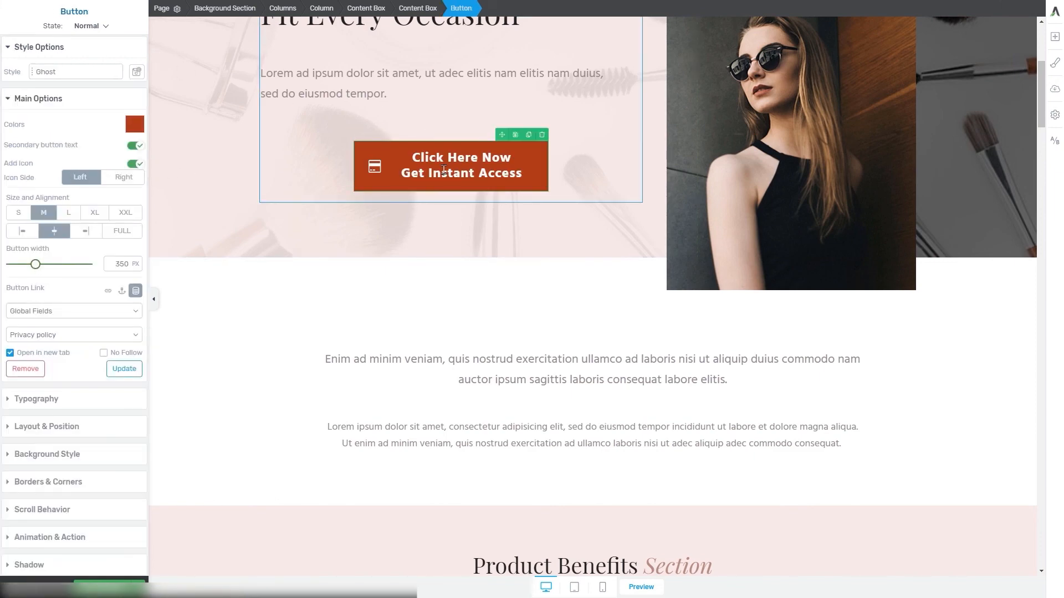
{"action": "left_click", "coordinate": [85, 26]}
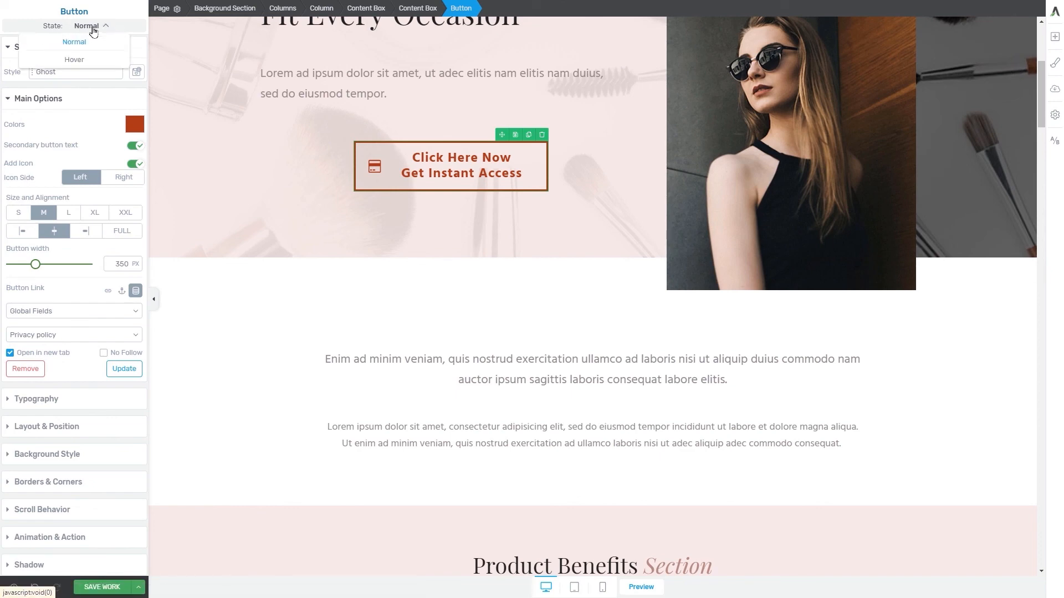
{"action": "left_click", "coordinate": [74, 61]}
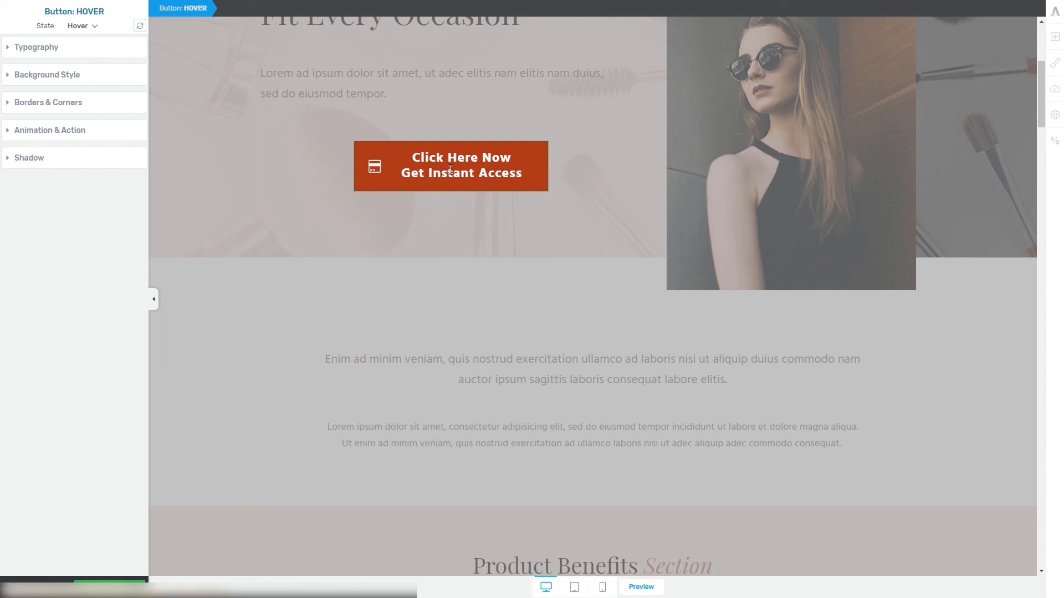
{"action": "left_click", "coordinate": [61, 102]}
{"action": "left_click", "coordinate": [83, 104]}
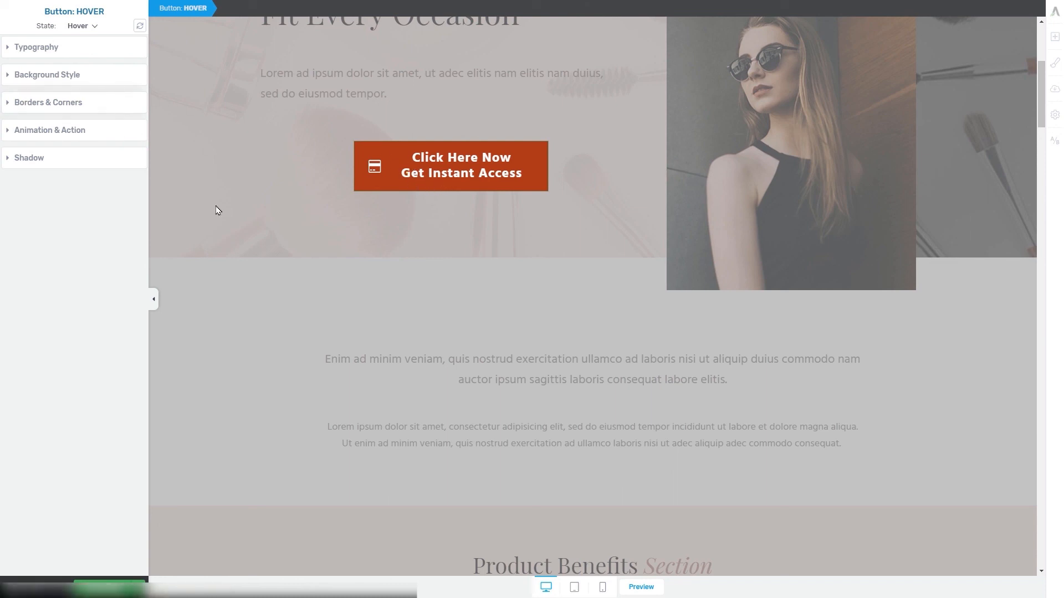
{"action": "left_click", "coordinate": [78, 26]}
{"action": "left_click", "coordinate": [88, 45]}
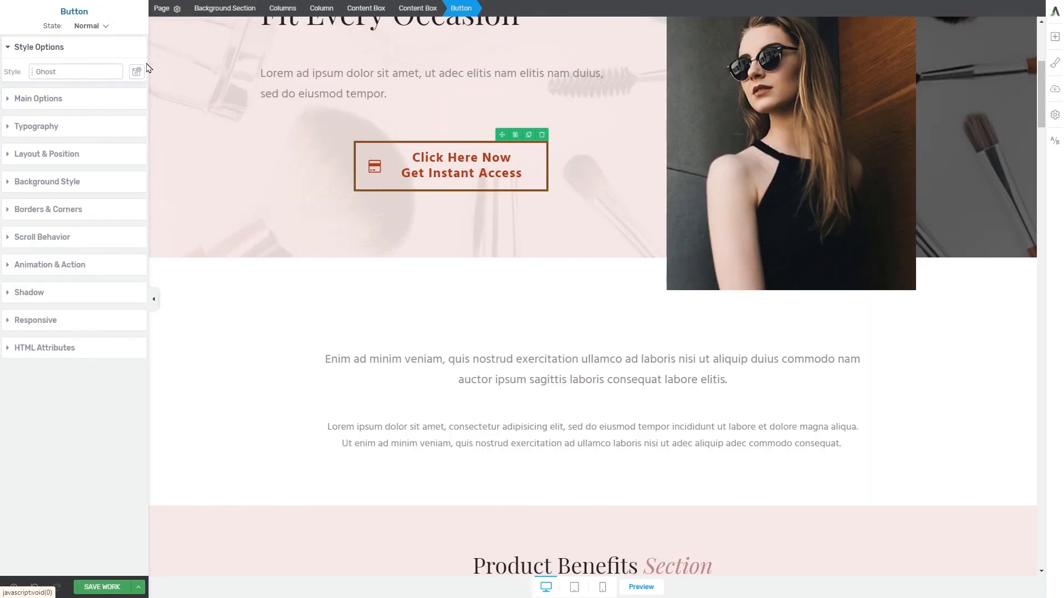